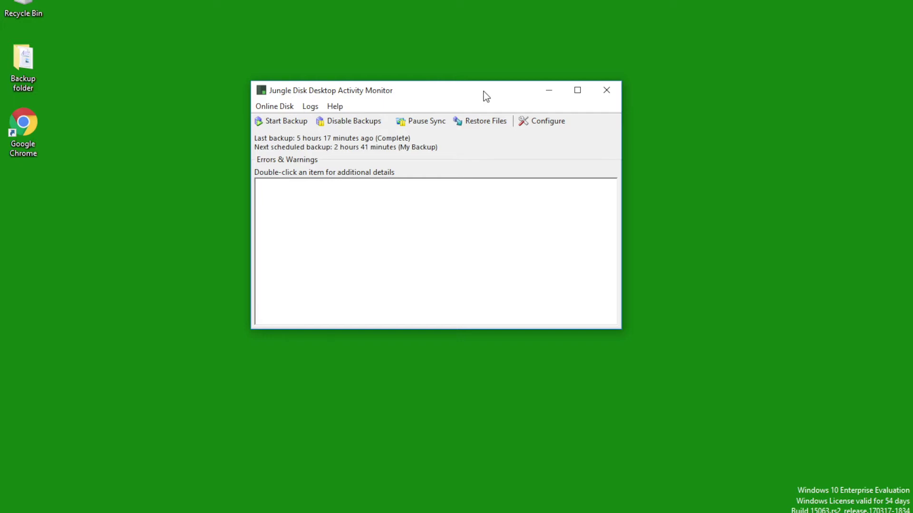
Export the My Backup job's configuration from the legacybackup vault as My Backup.xml on the Desktop
left_click(548, 125)
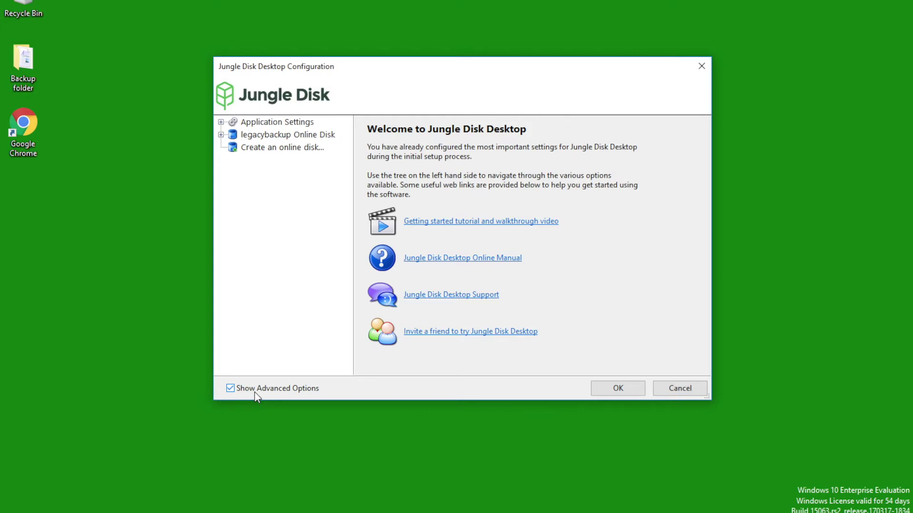
left_click(221, 135)
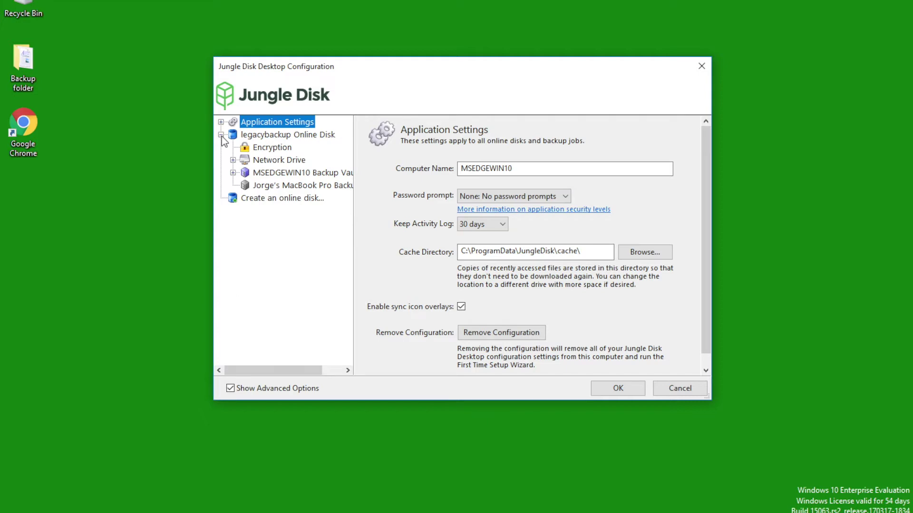
left_click(233, 173)
left_click(285, 186)
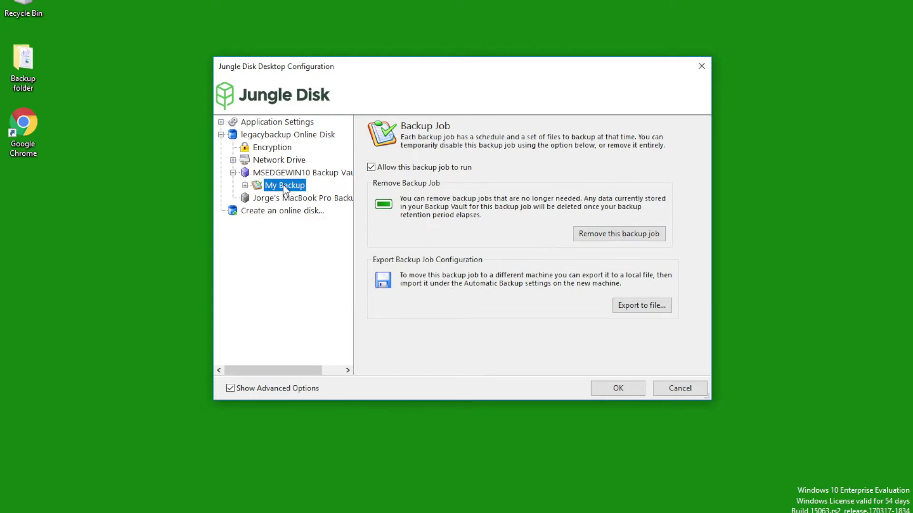
left_click(637, 308)
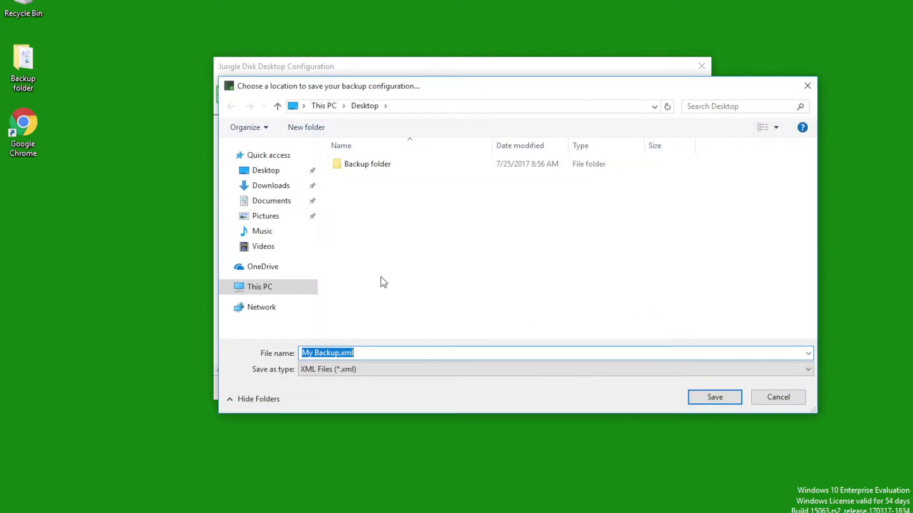
left_click(268, 172)
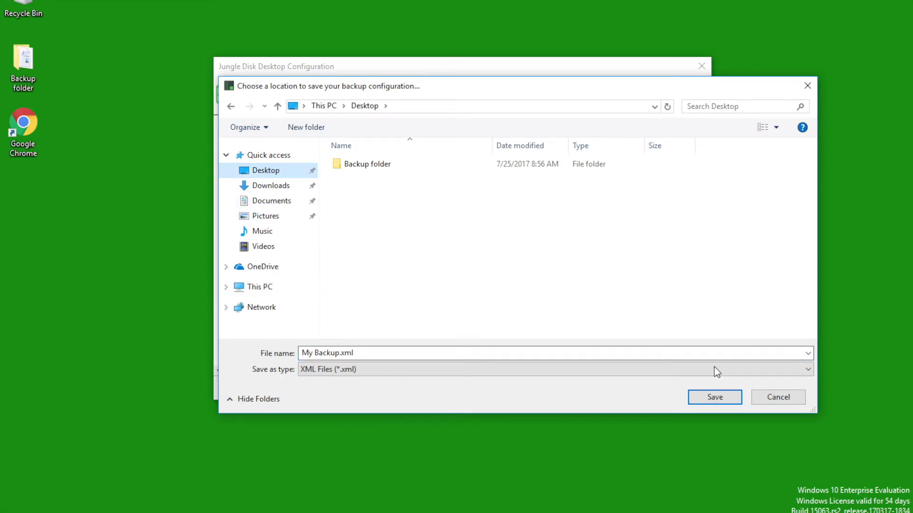
left_click(709, 400)
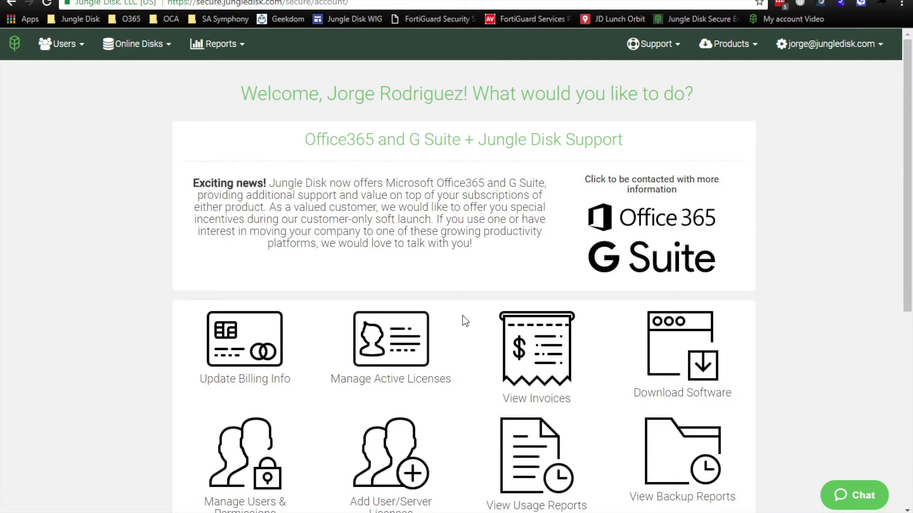
Buy an Encrypted Backups for Employees license ($4/mo) and return to the dashboard
left_click(392, 448)
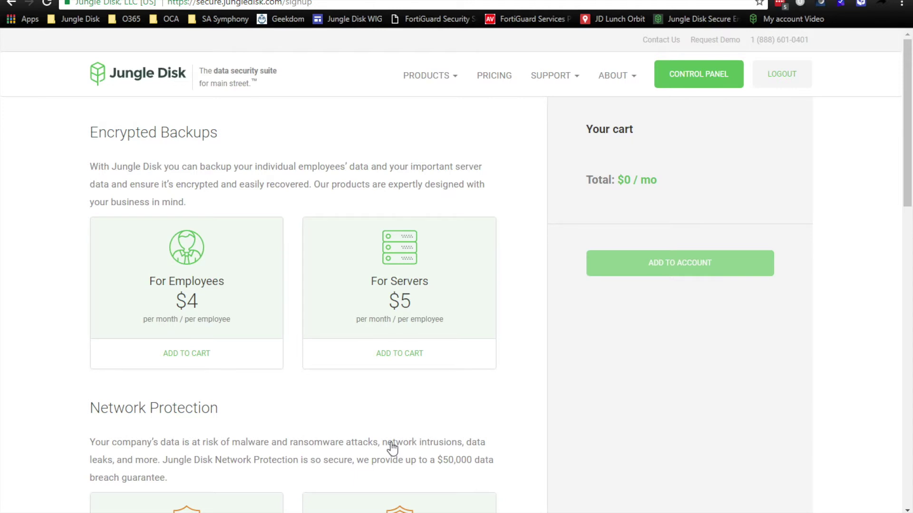
left_click(213, 362)
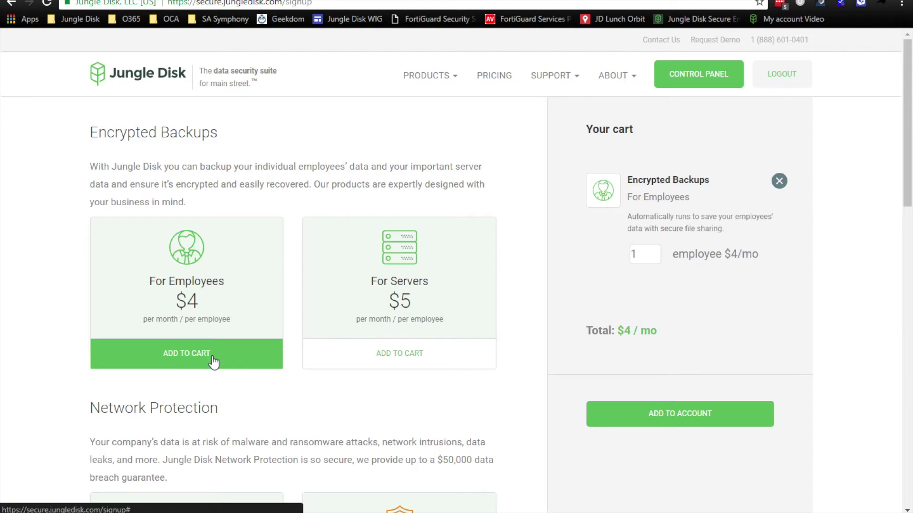
left_click(692, 418)
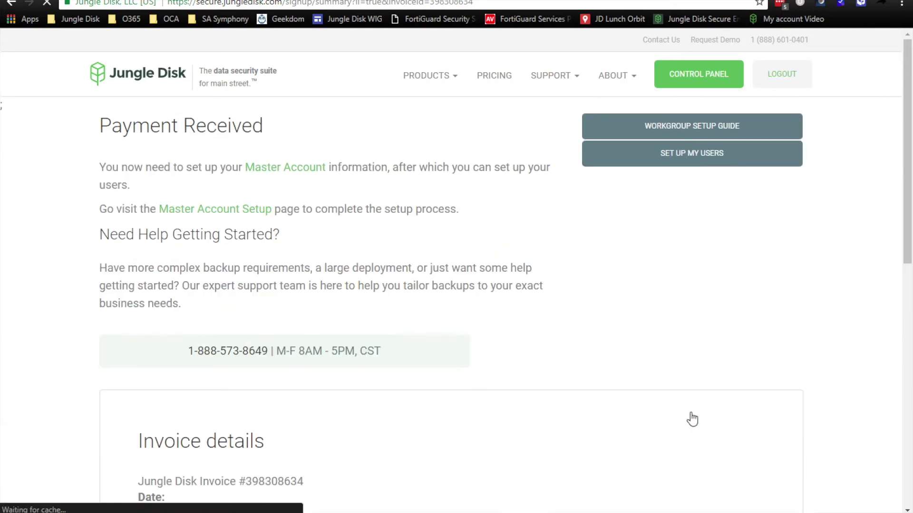
left_click(701, 83)
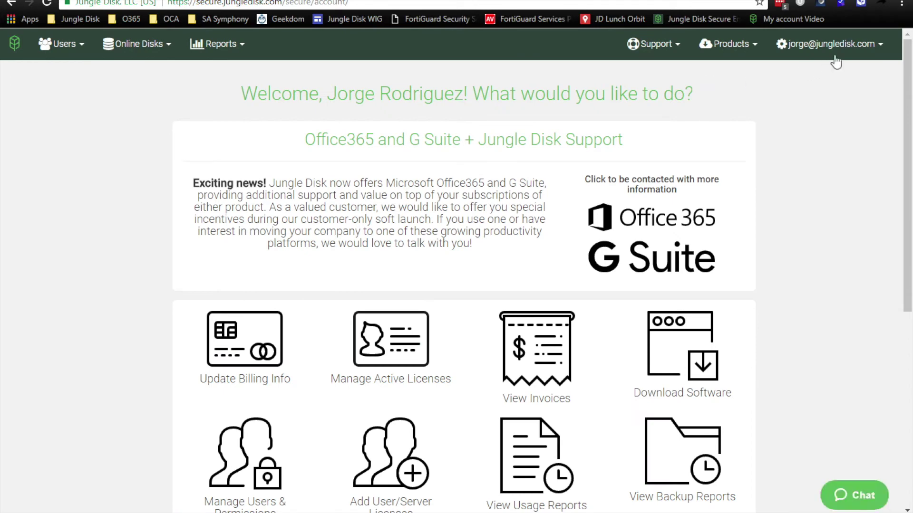
Save jungledemo.myjungledisk.com as the account's domain in the Domain settings
left_click(874, 47)
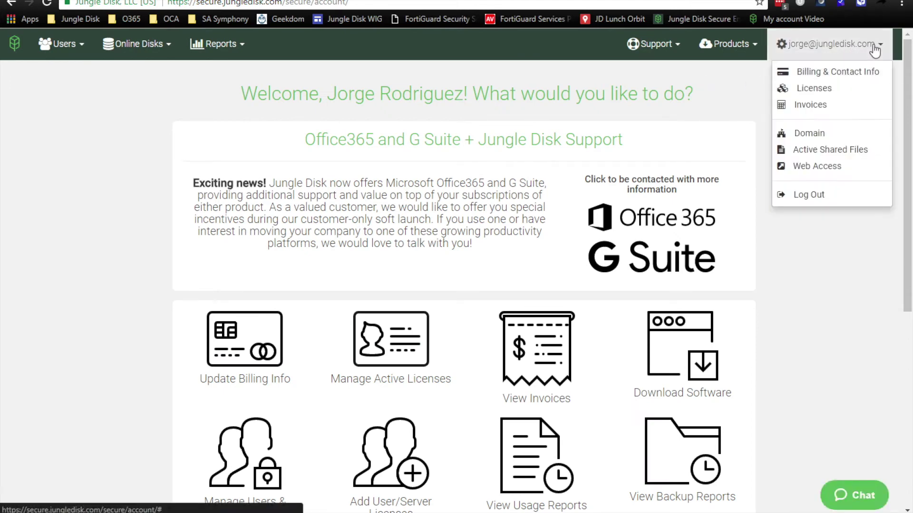
left_click(809, 133)
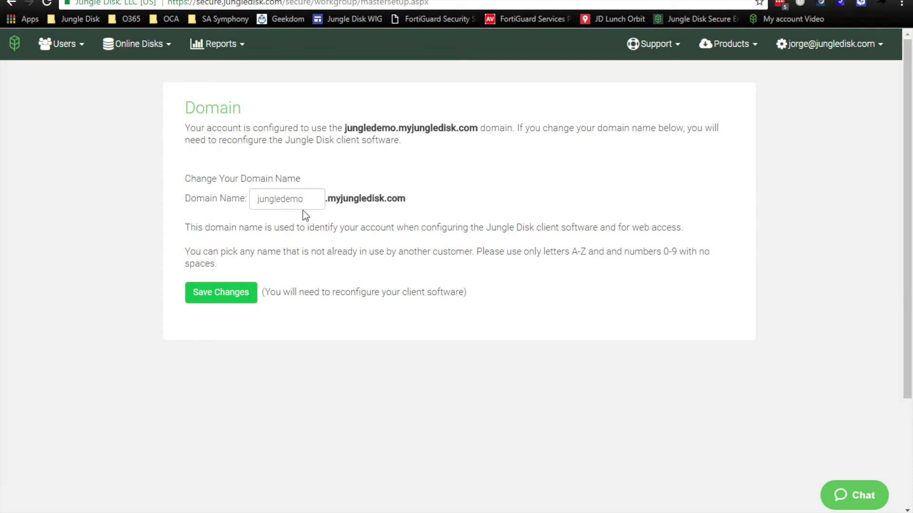
left_click(220, 294)
left_click(75, 47)
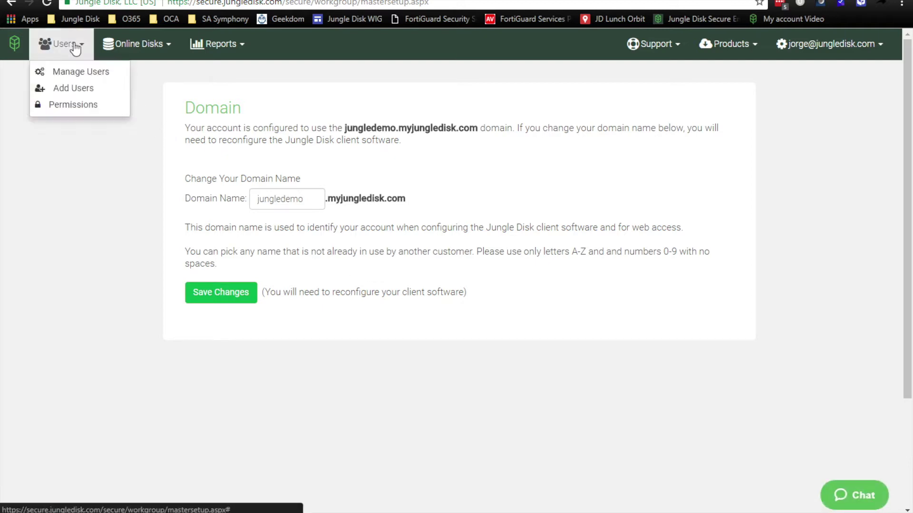
Create a new user with a username and confirmed password, with Private Online Disk unchecked
left_click(78, 74)
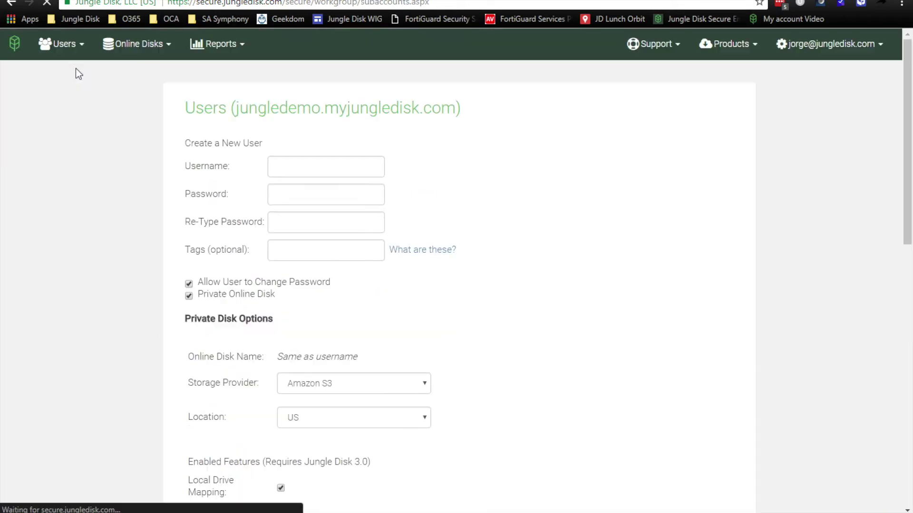
left_click(305, 162)
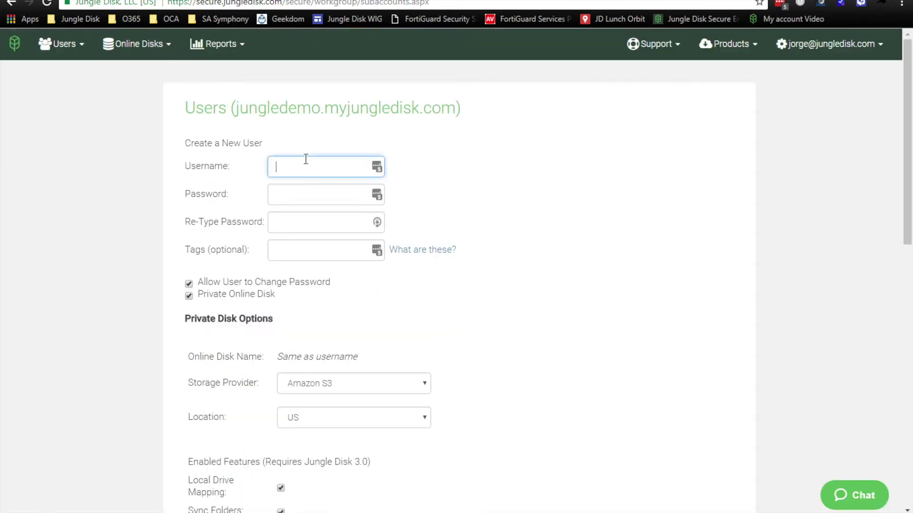
type("jorge")
key("Tab")
type("*****")
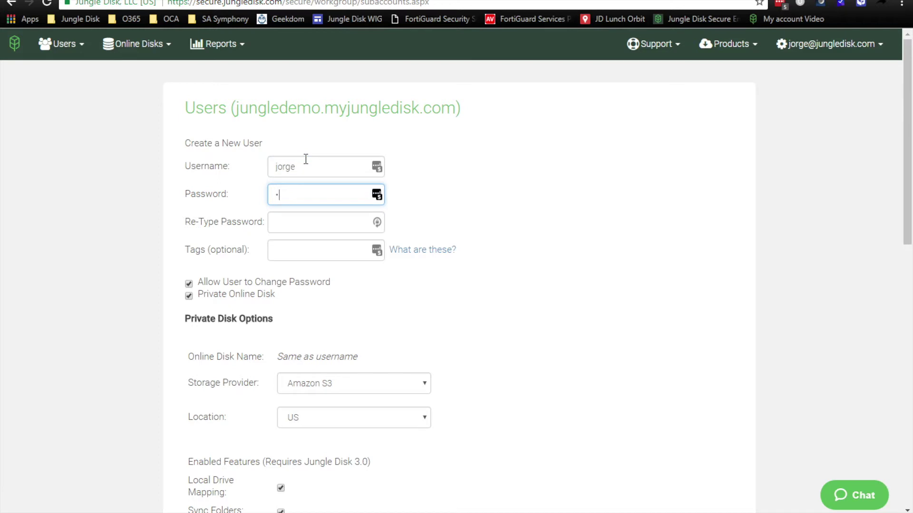
type("***")
key("Tab")
type("******")
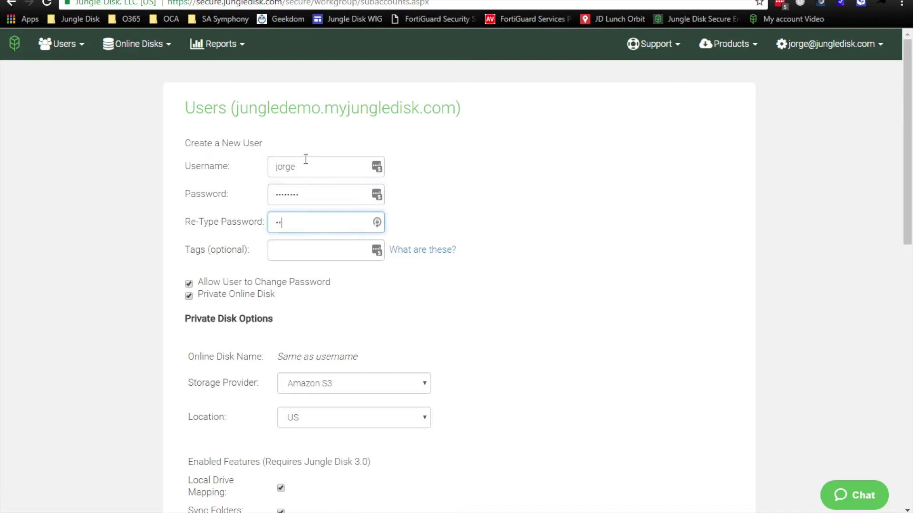
type("**")
left_click(189, 296)
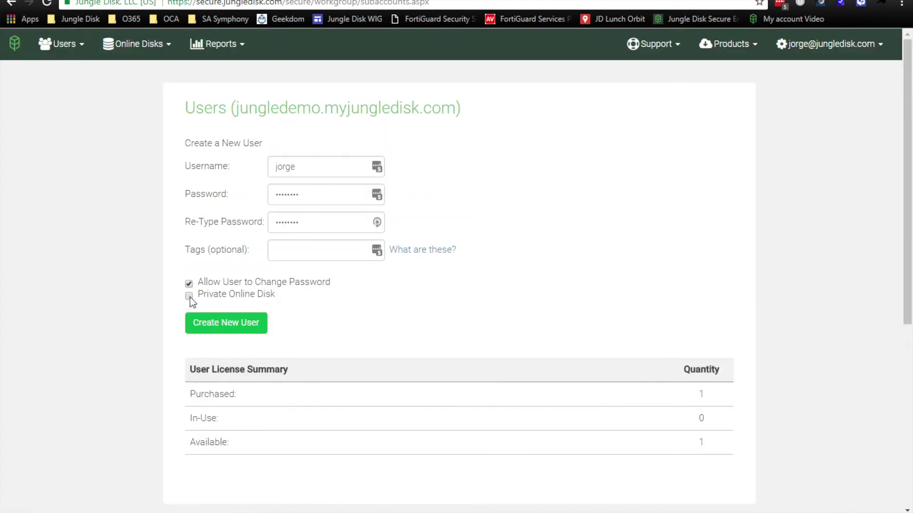
left_click(217, 327)
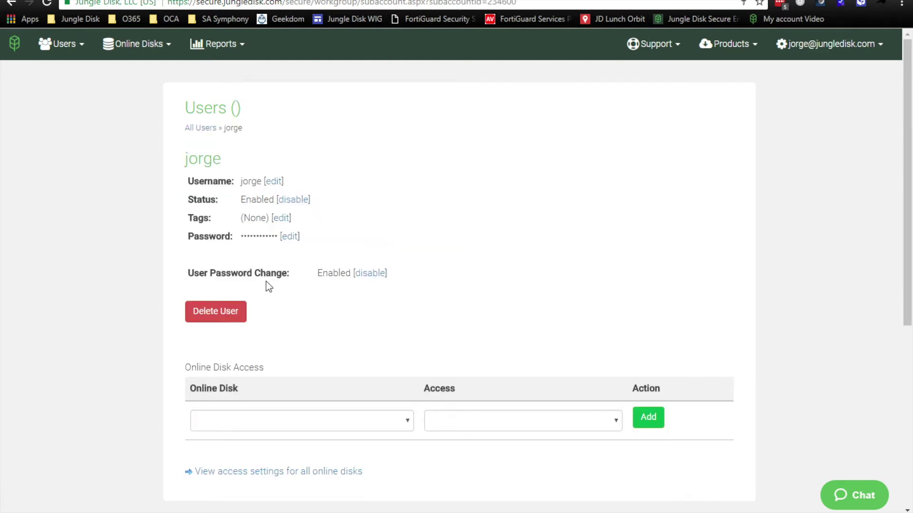
Grant the new user Read/Write access to the legacybackup online disk
left_click(352, 421)
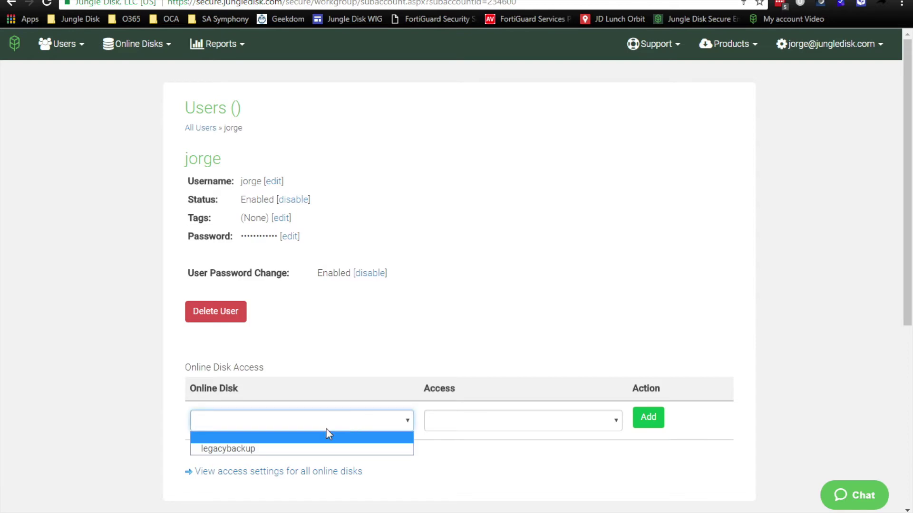
left_click(294, 448)
left_click(554, 426)
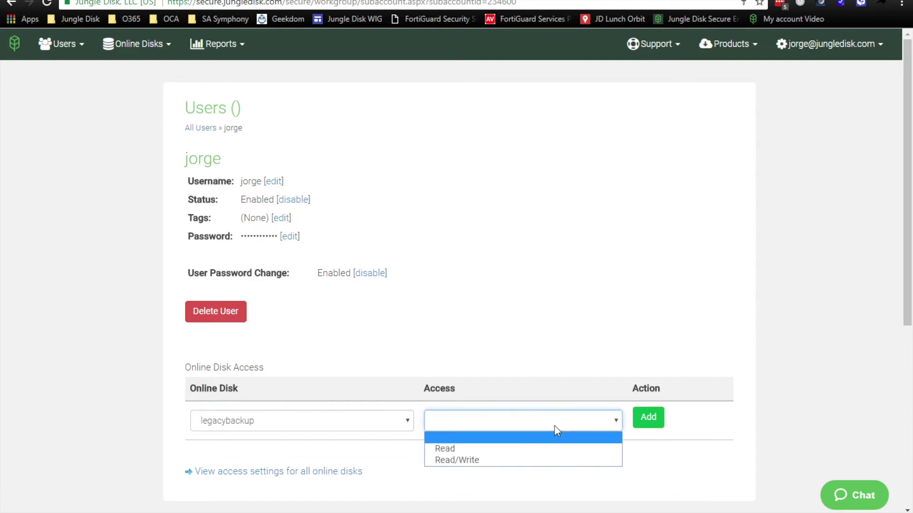
left_click(478, 461)
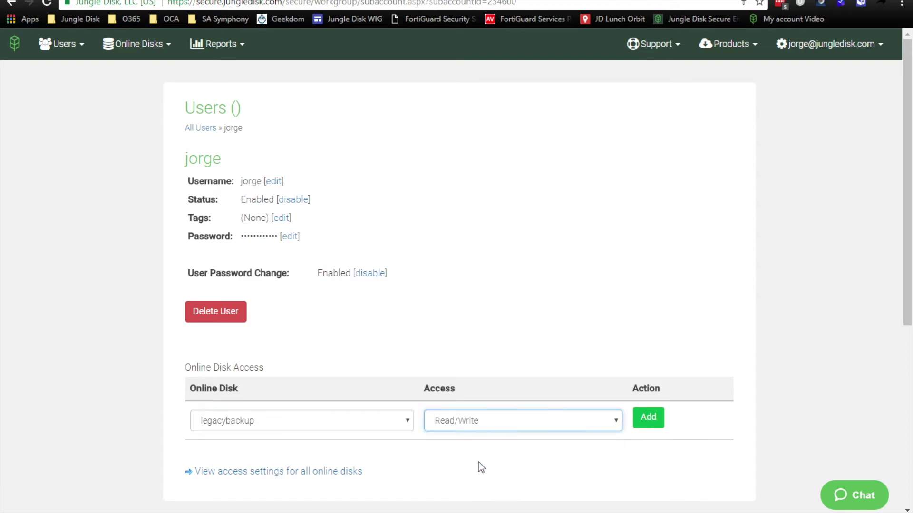
left_click(648, 418)
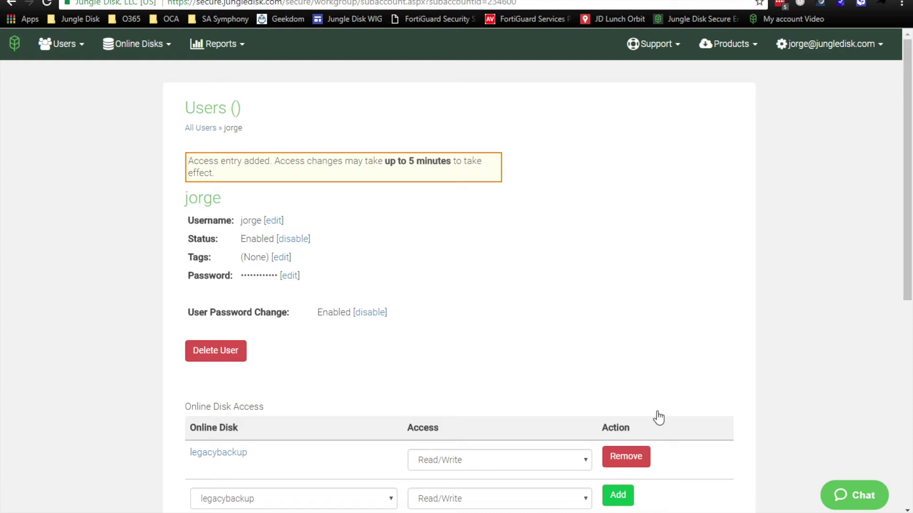
left_click(748, 52)
Download the 64-bit Windows installer for Jungle Disk Workgroup and run it
left_click(718, 71)
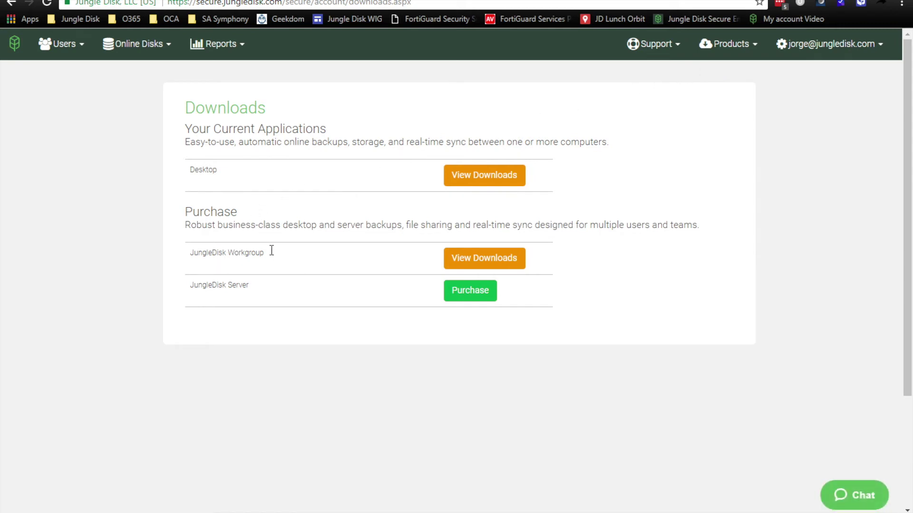
left_click(456, 259)
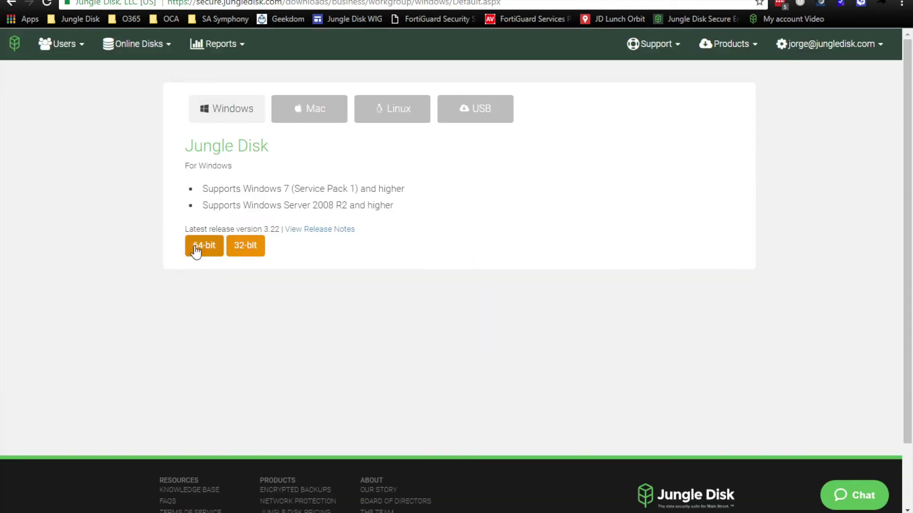
left_click(196, 250)
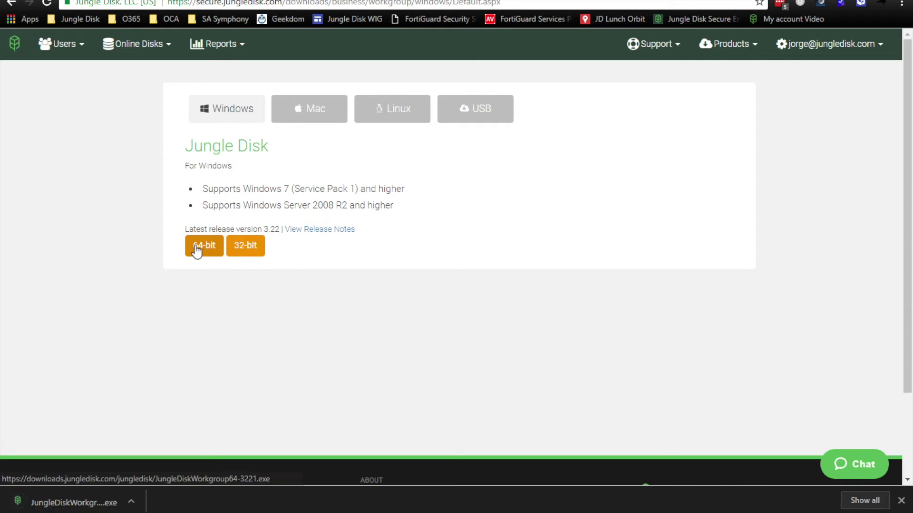
left_click(58, 505)
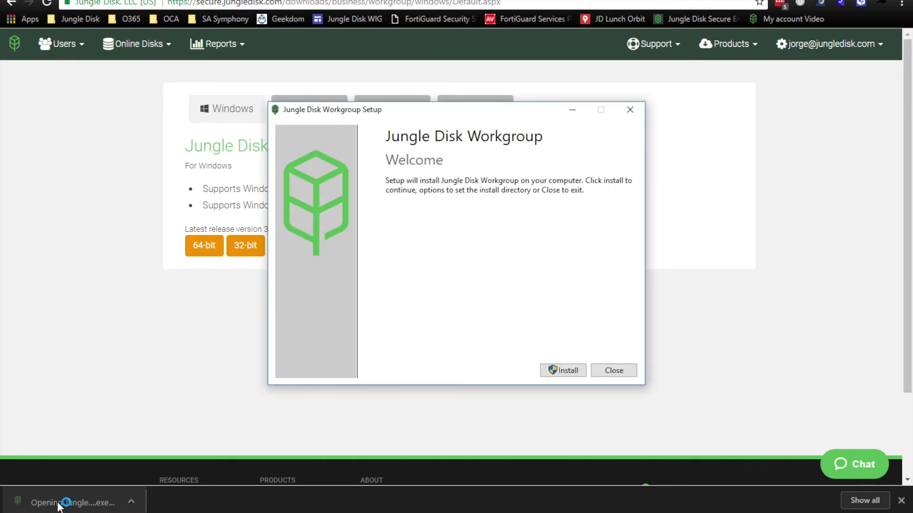
Install Jungle Disk Workgroup to the default C:\Program Files\Jungle Disk Workgroup\ folder, accepting the license terms
left_click(562, 370)
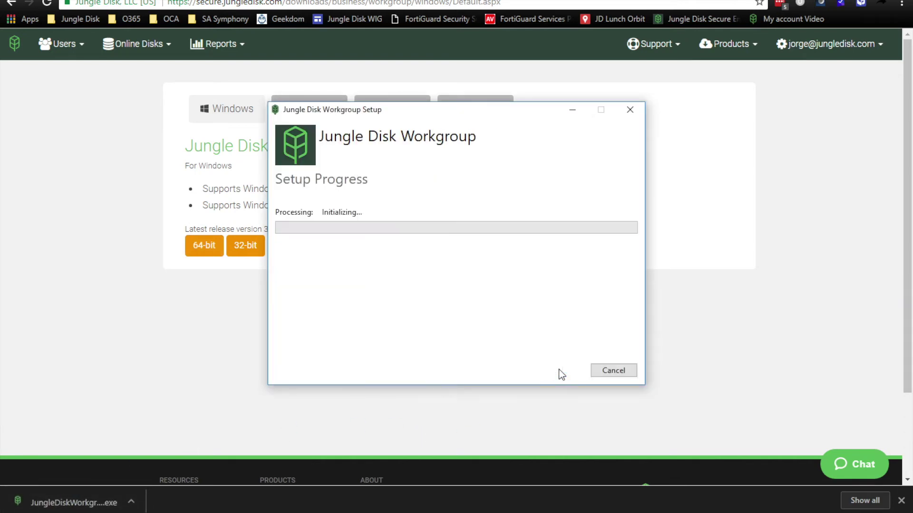
left_click(426, 336)
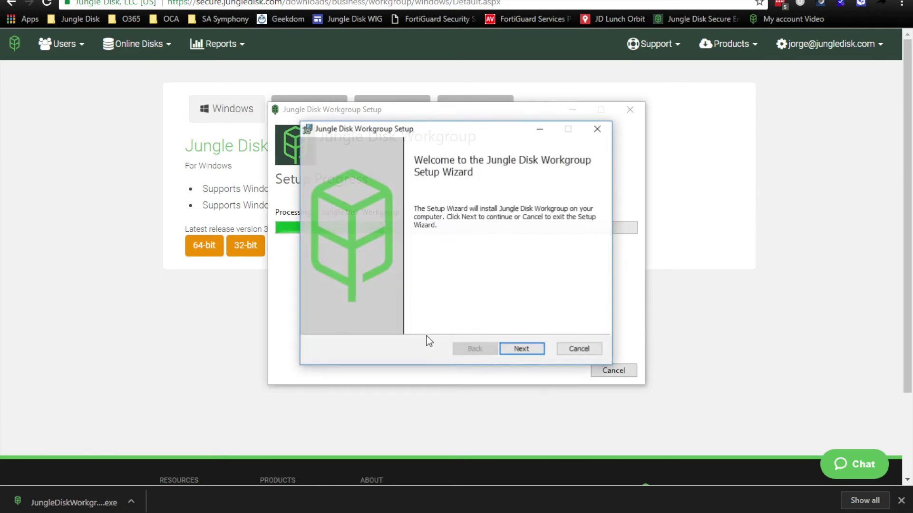
left_click(513, 351)
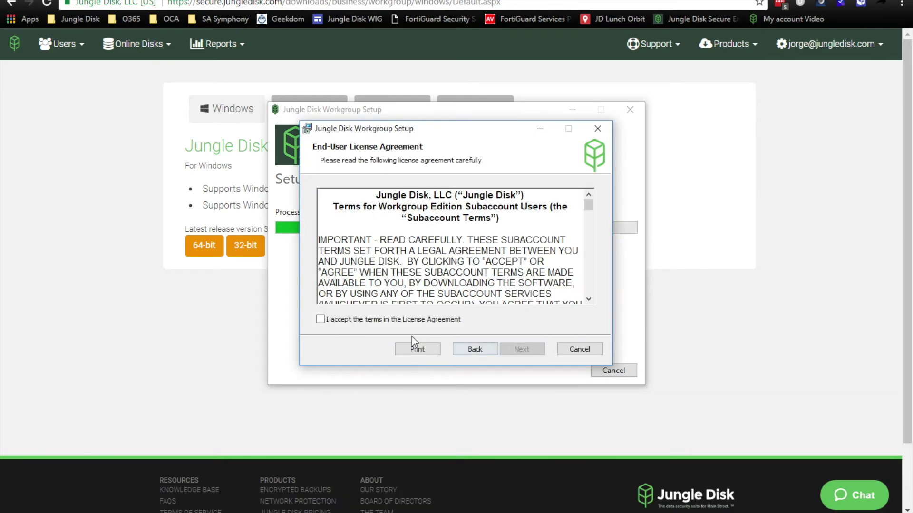
left_click(321, 319)
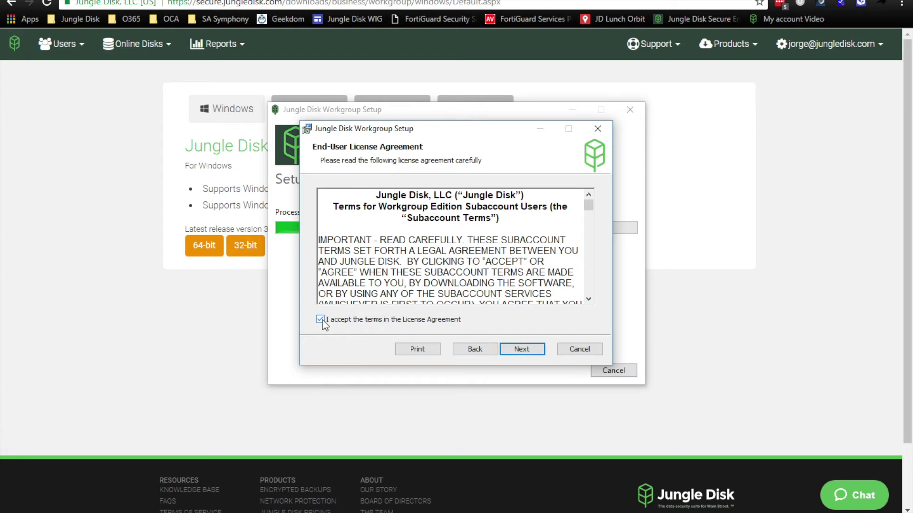
left_click(517, 353)
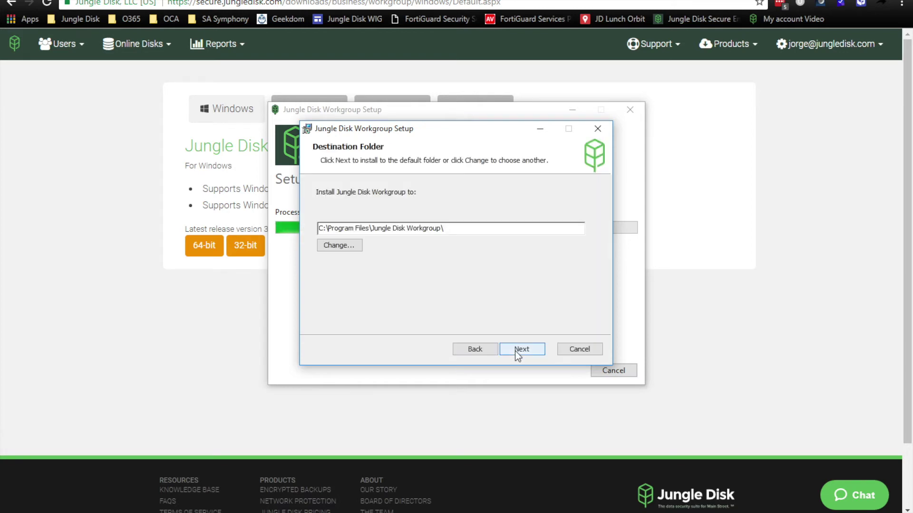
left_click(517, 353)
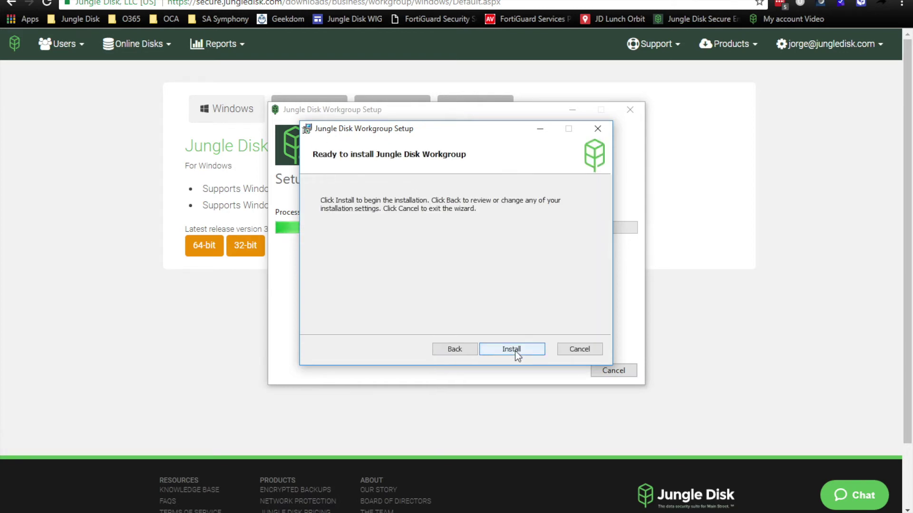
left_click(516, 352)
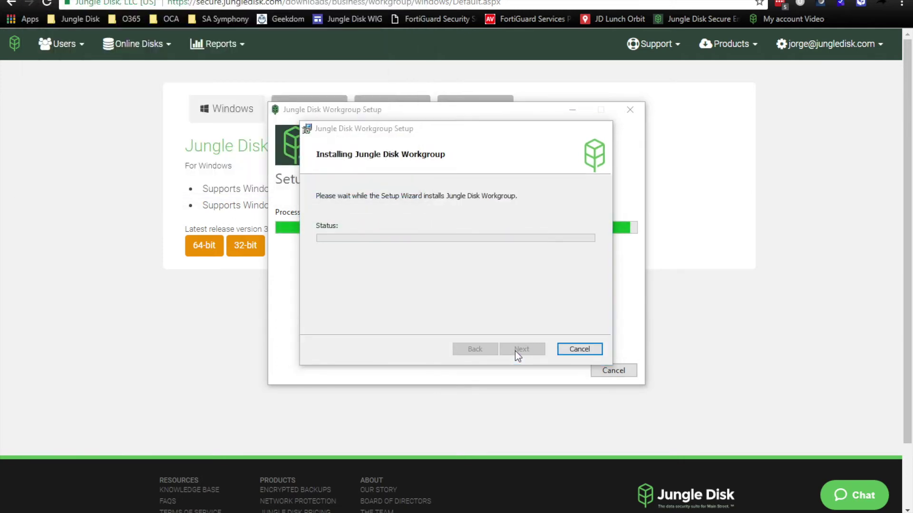
left_click(516, 352)
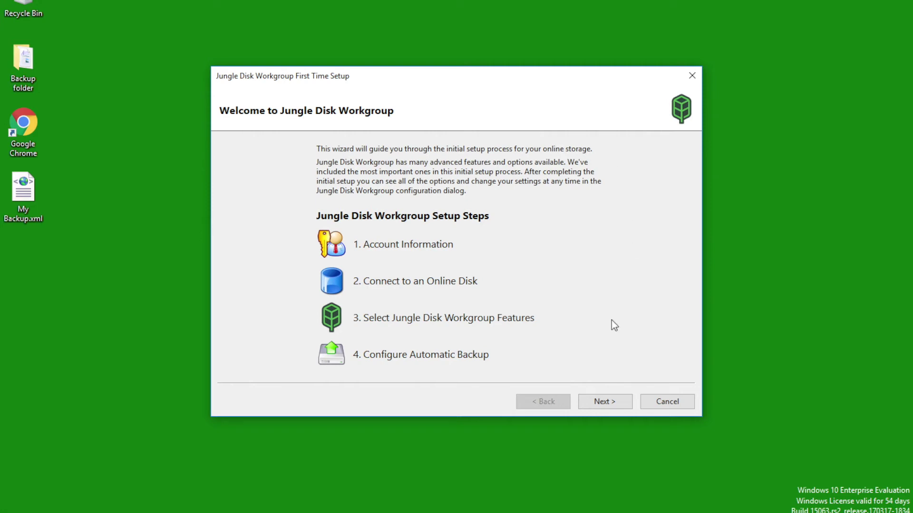
Sign in during first-time setup with domain jungledemos plus the user's username and password
left_click(599, 400)
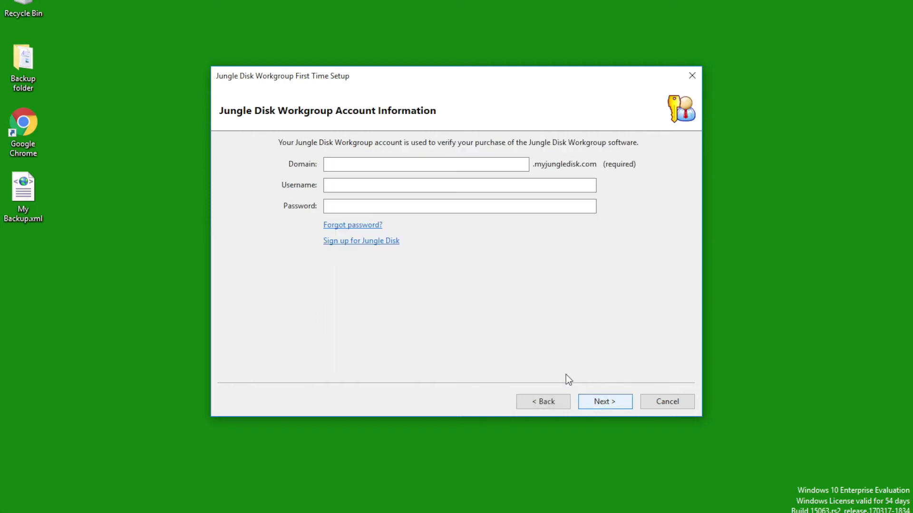
left_click(481, 164)
type("jungledemos")
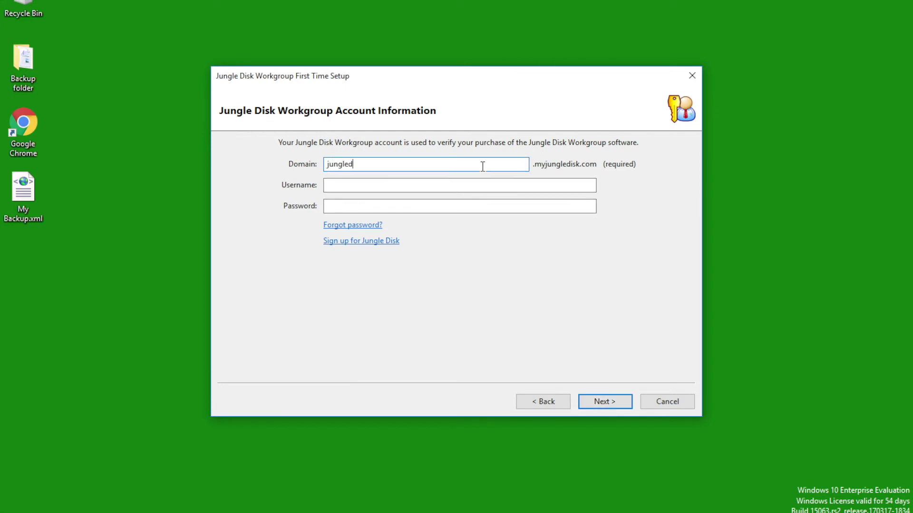
key("Tab")
type("jorge")
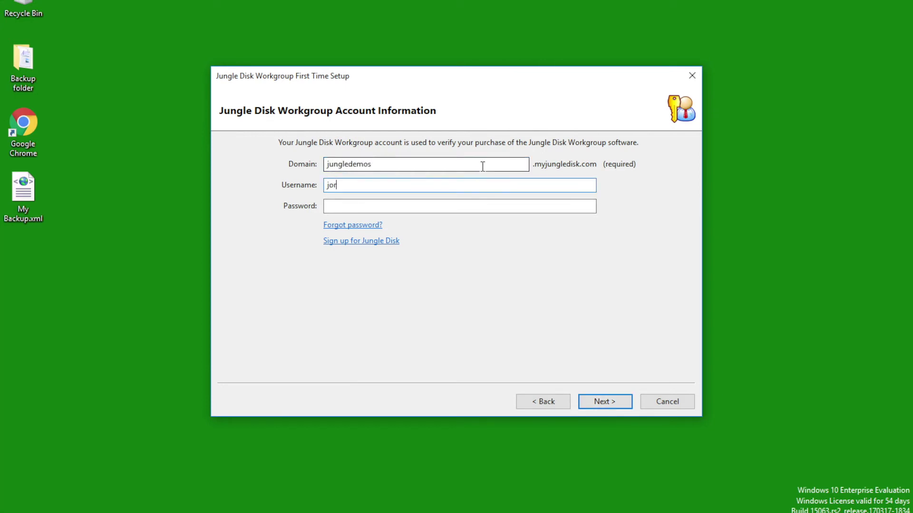
key("Tab")
type("•••••••••")
left_click(585, 404)
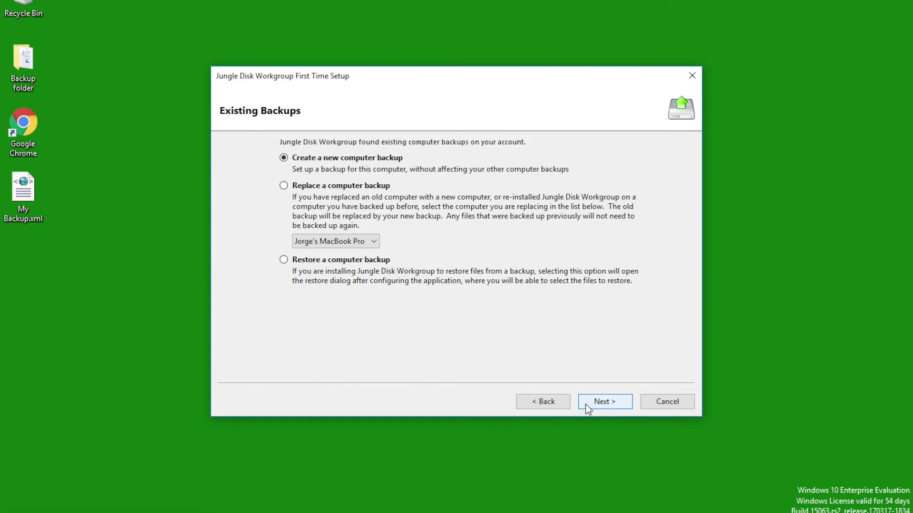
Choose 'Restore a computer backup', keeping default network drive J and no sync folders
left_click(283, 261)
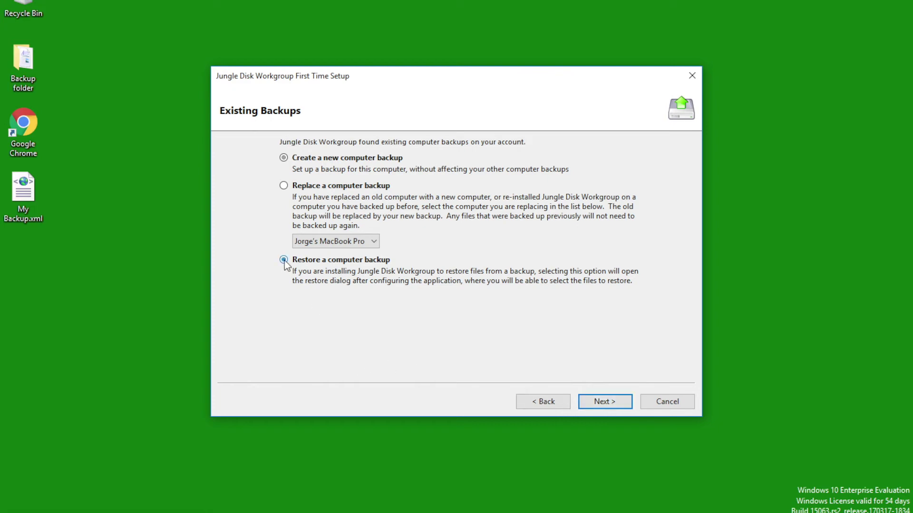
left_click(604, 402)
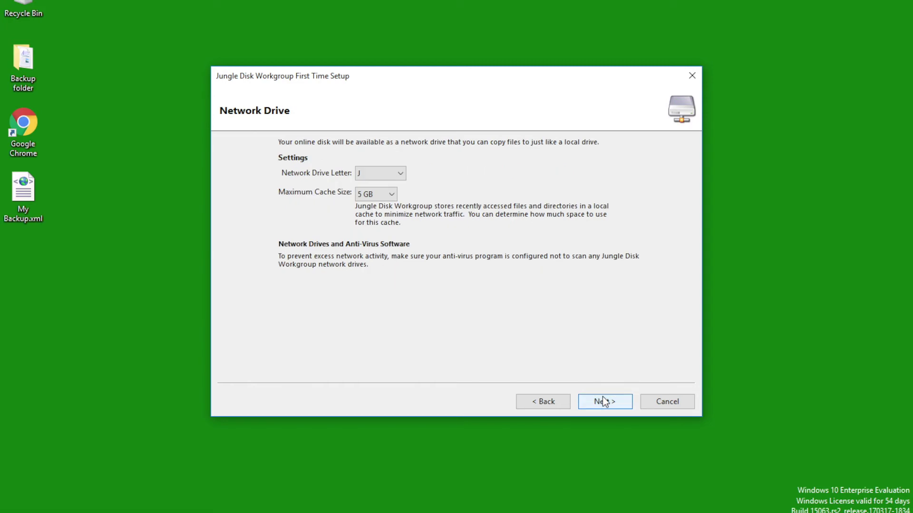
left_click(603, 402)
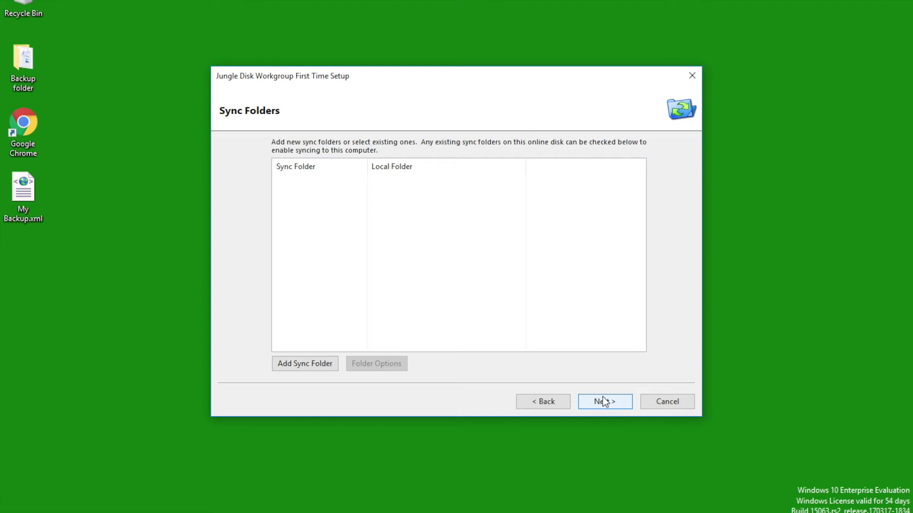
left_click(604, 402)
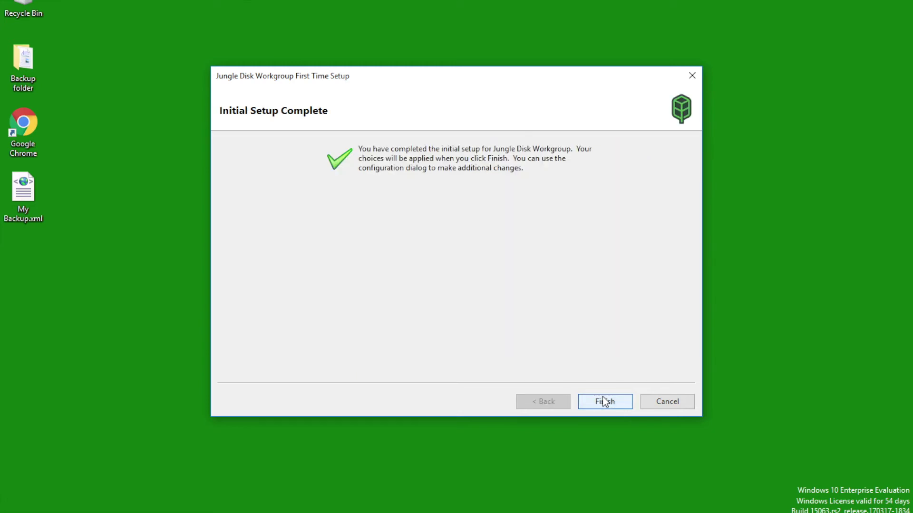
Finish first-time setup and cancel the 'Select restore source' dialog
left_click(603, 400)
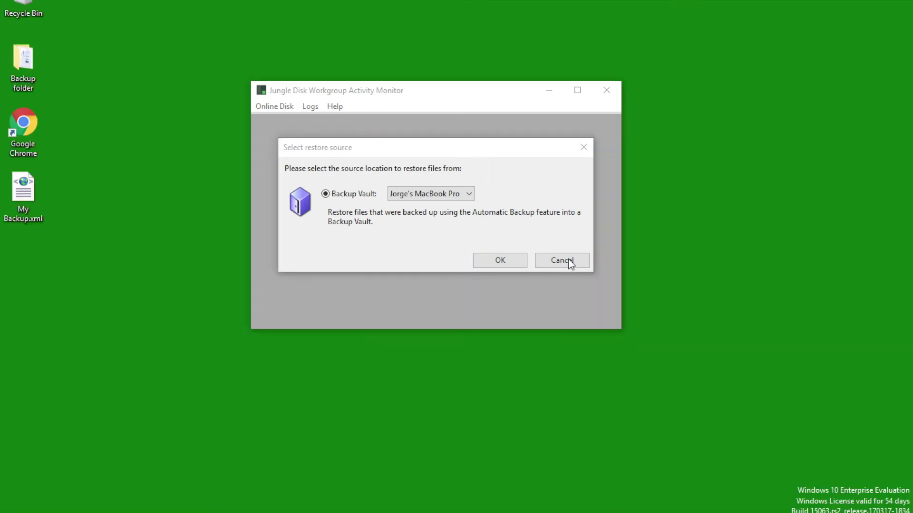
left_click(569, 259)
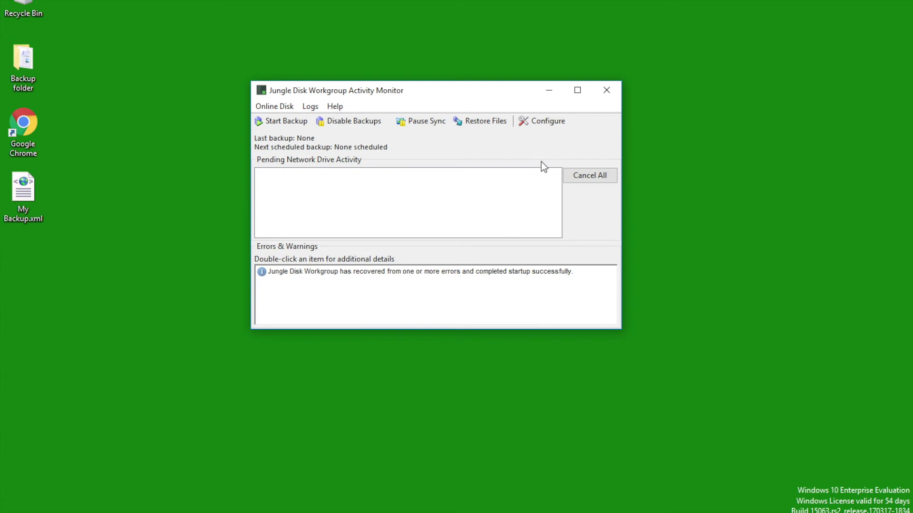
left_click(548, 121)
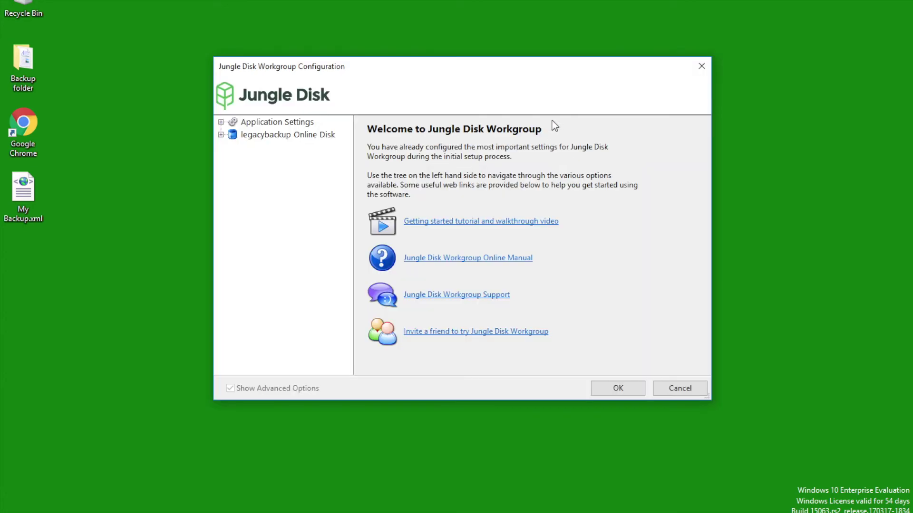
Take over the MSEDGEWIN10 Backup Vault under legacybackup Online Disk for this computer
left_click(222, 135)
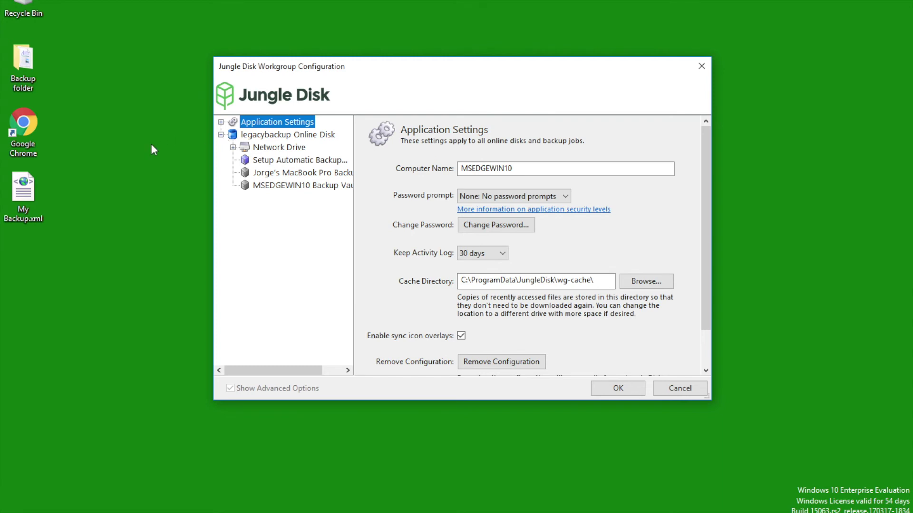
left_click(286, 186)
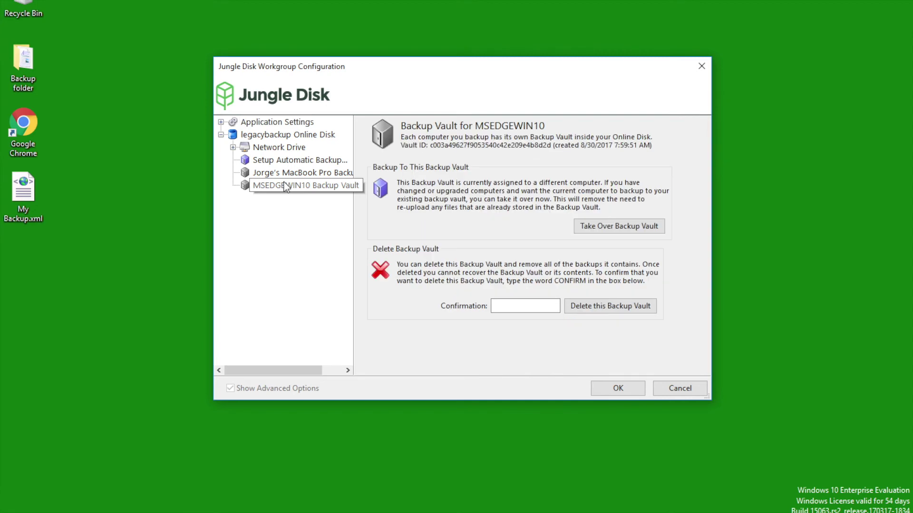
left_click(624, 229)
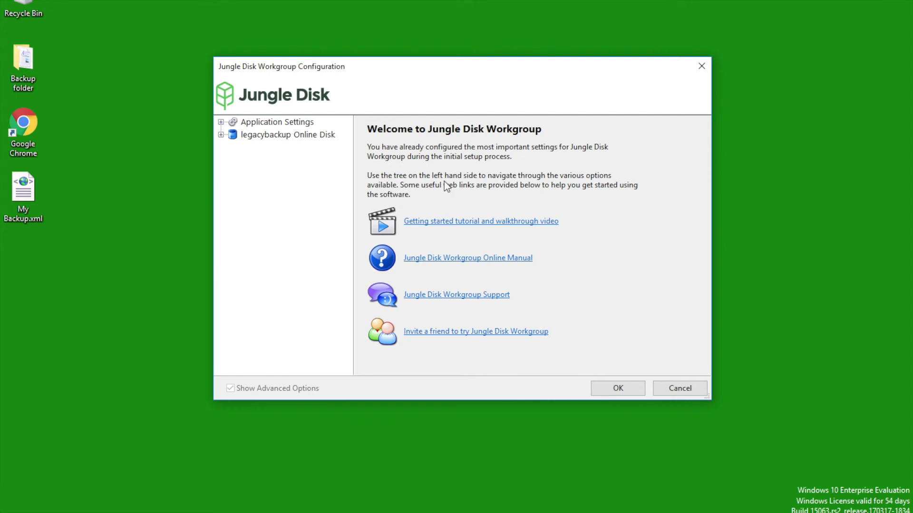
left_click(221, 135)
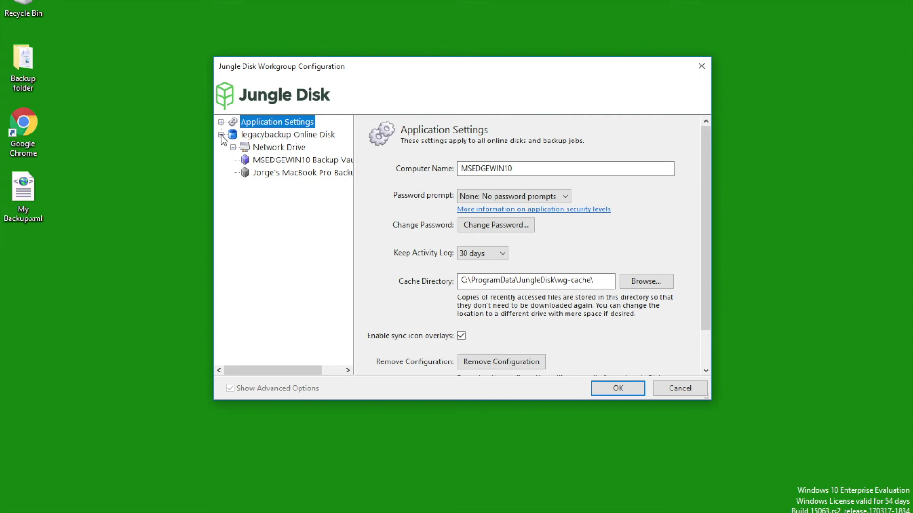
Import the My Backup.xml job configuration into the MSEDGEWIN10 Backup Vault
left_click(269, 161)
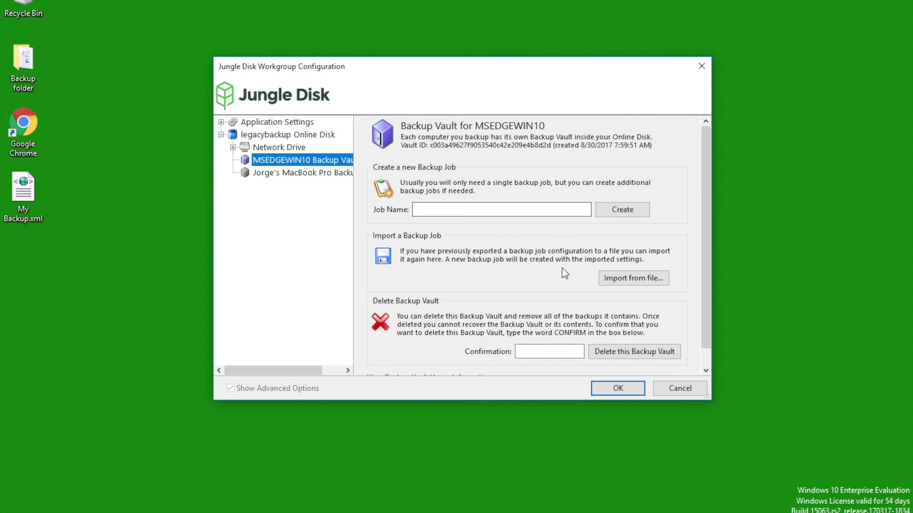
left_click(627, 281)
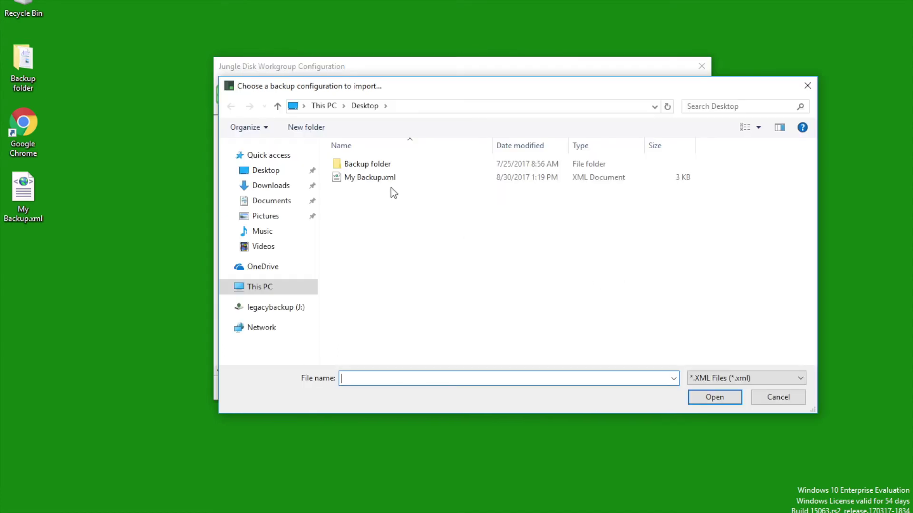
left_click(376, 178)
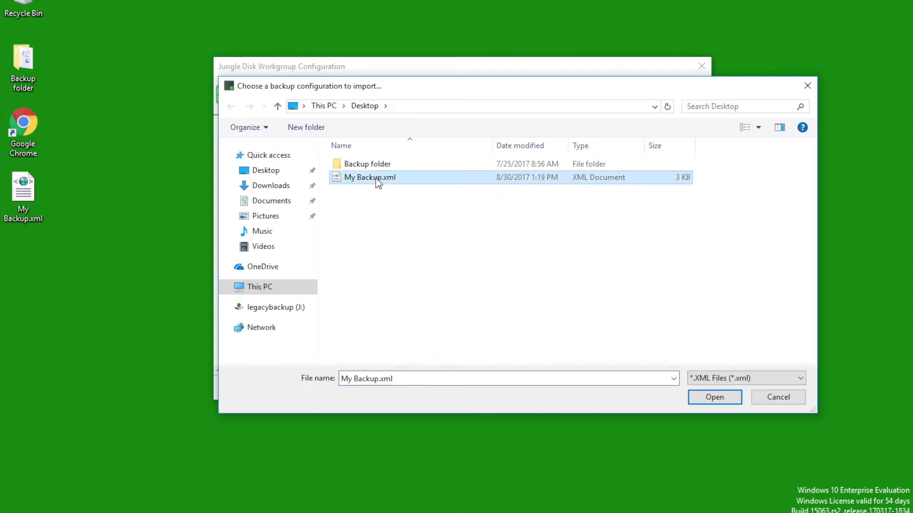
left_click(710, 398)
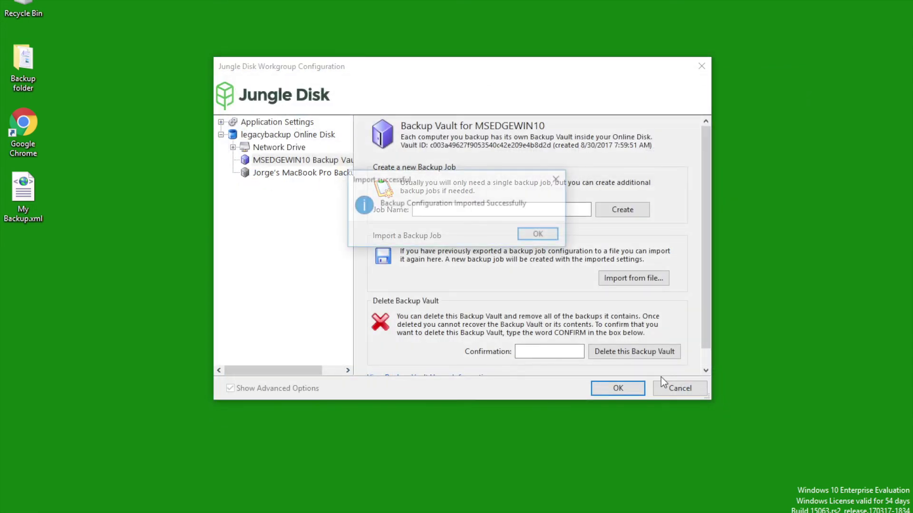
left_click(541, 235)
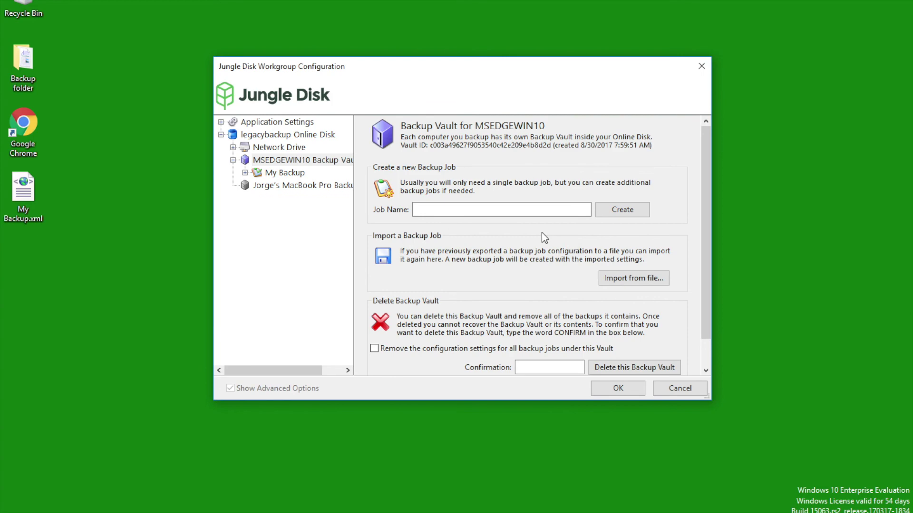
Save the Jungle Disk Workgroup Configuration with the imported My Backup job and close it
left_click(617, 388)
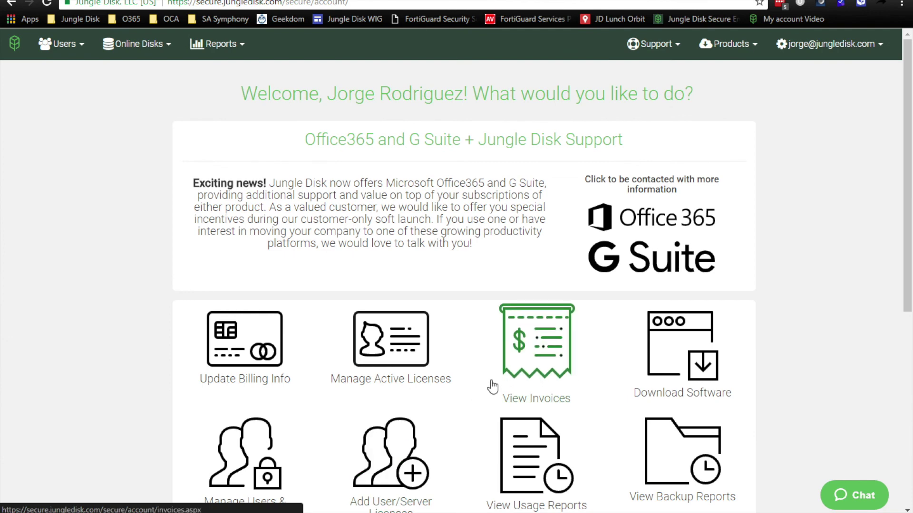
Cancel the Desktop Edition - Monthly license from the active licenses list
left_click(373, 367)
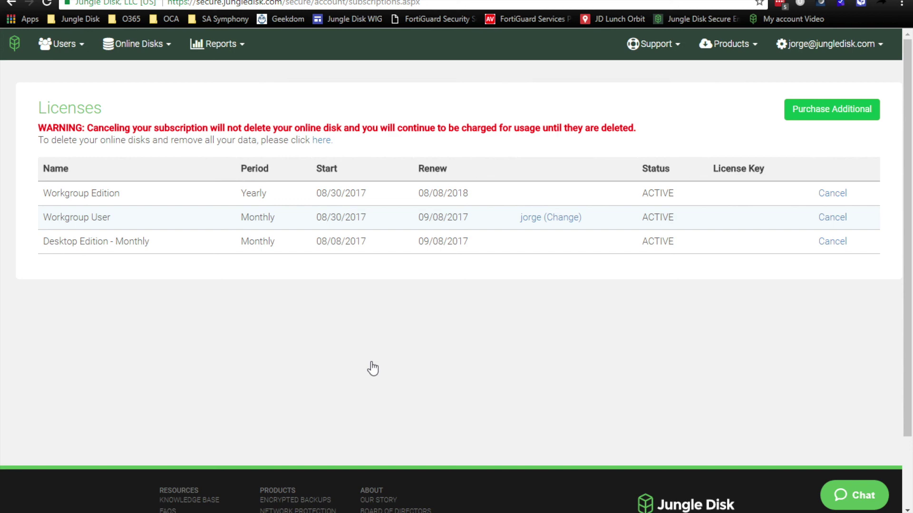
left_click(833, 243)
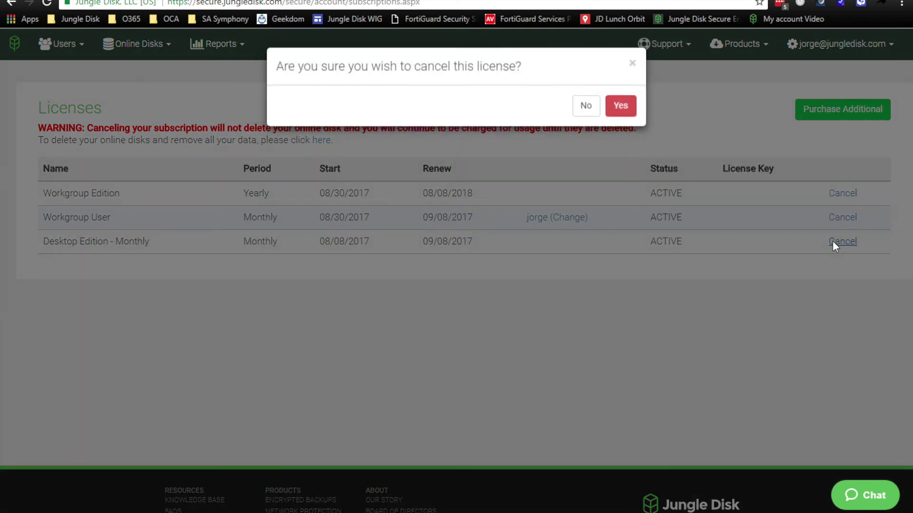
left_click(621, 111)
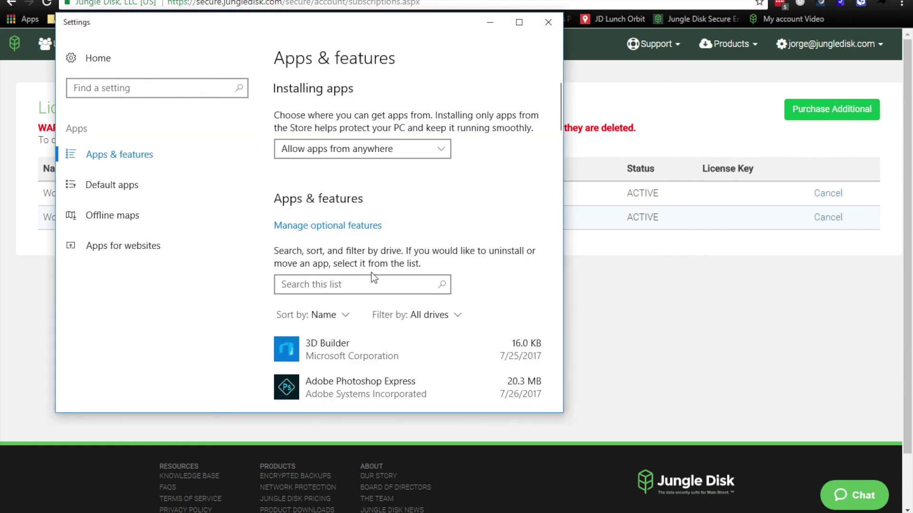
Select Jungle Disk Desktop 3.22.1.0 in Apps & features to reveal its Uninstall option
scroll(371, 279, "down", 3)
scroll(373, 278, "down", 6)
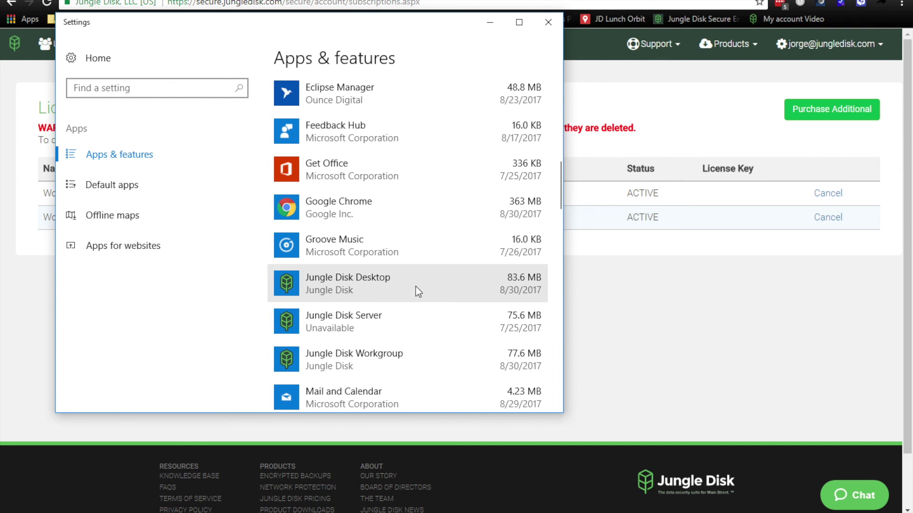
left_click(416, 287)
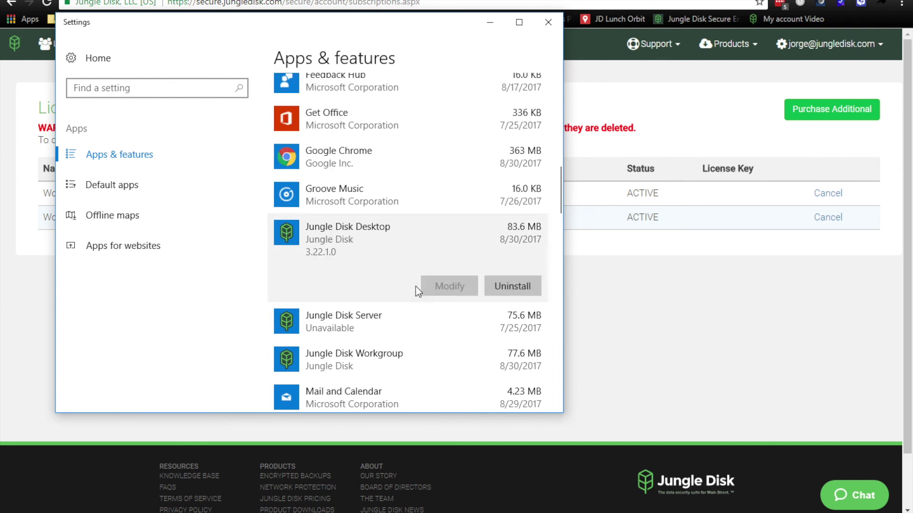